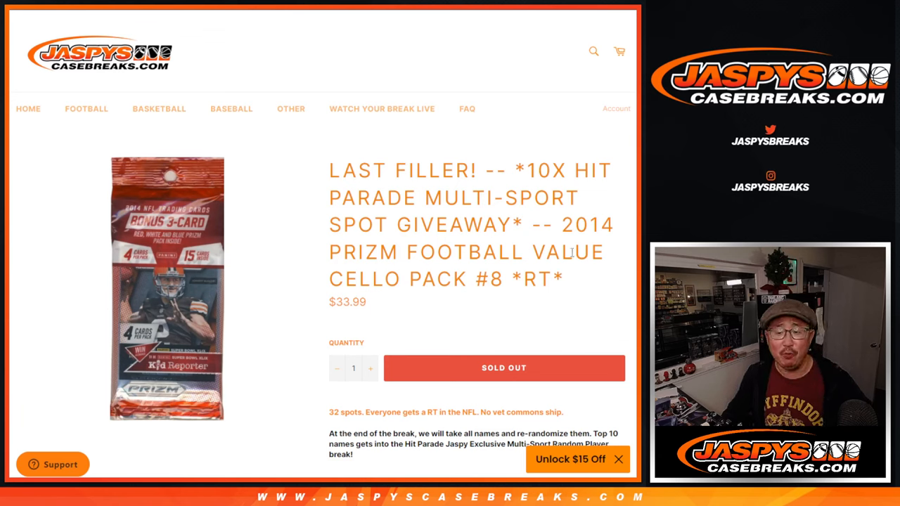
Read through the giveaway product title, highlighting parts of it while reading.
drag(560, 226, 592, 290)
click(592, 290)
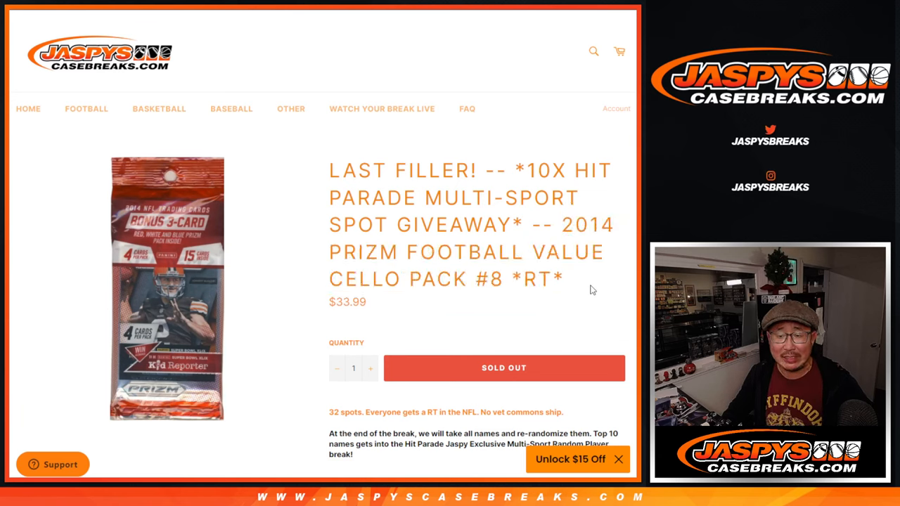
drag(515, 218, 526, 170)
click(543, 190)
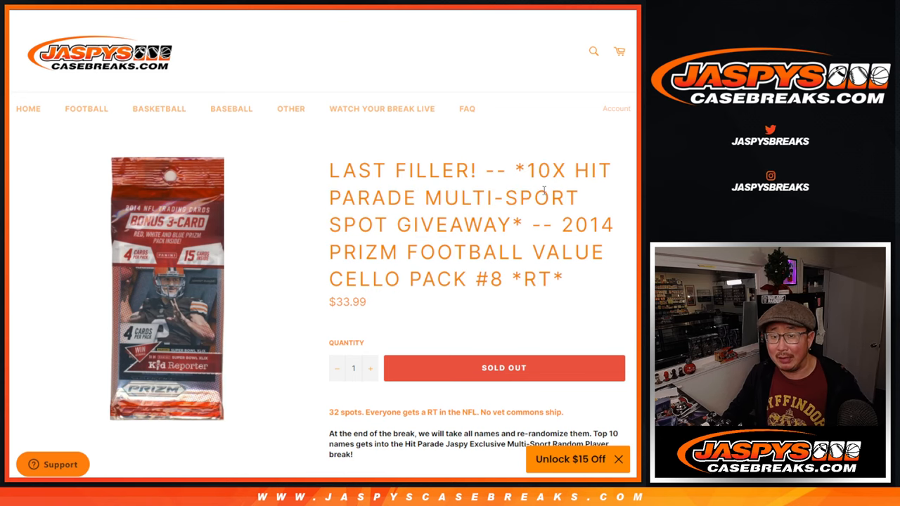
scroll(541, 276, down, 3)
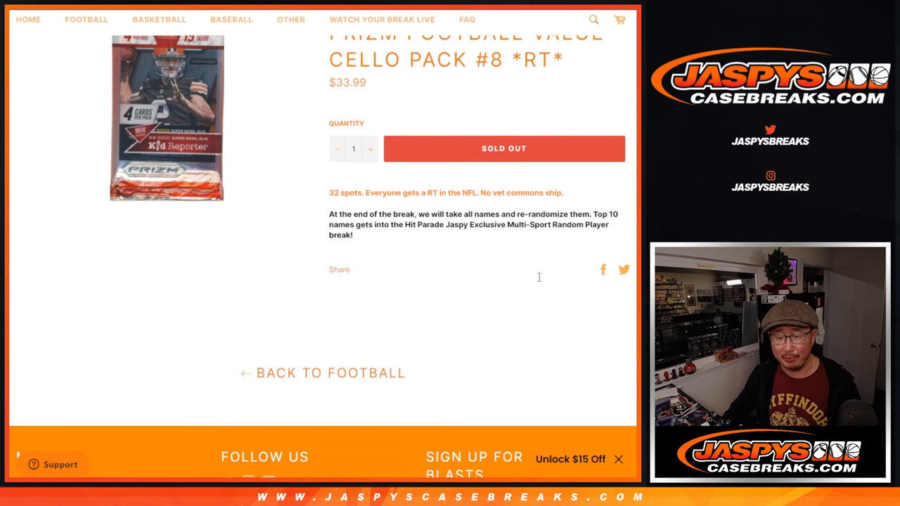
scroll(538, 277, up, 3)
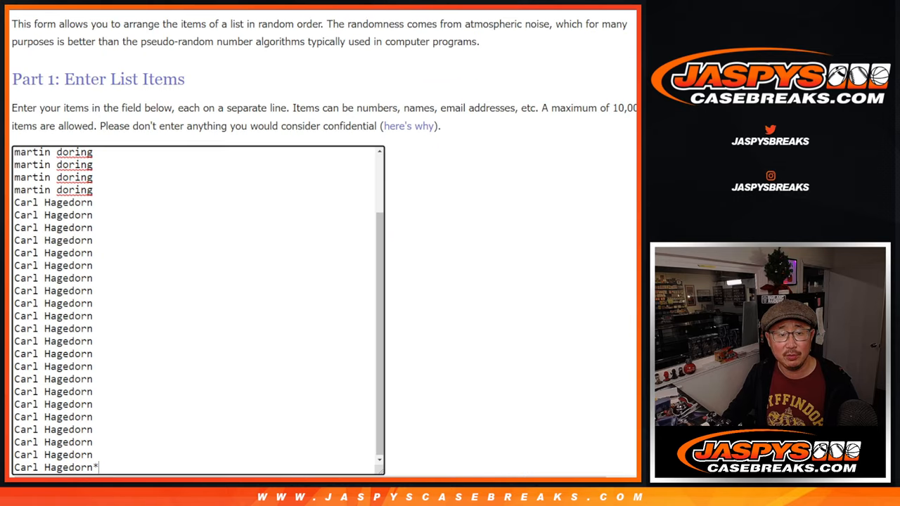
scroll(328, 239, up, 2)
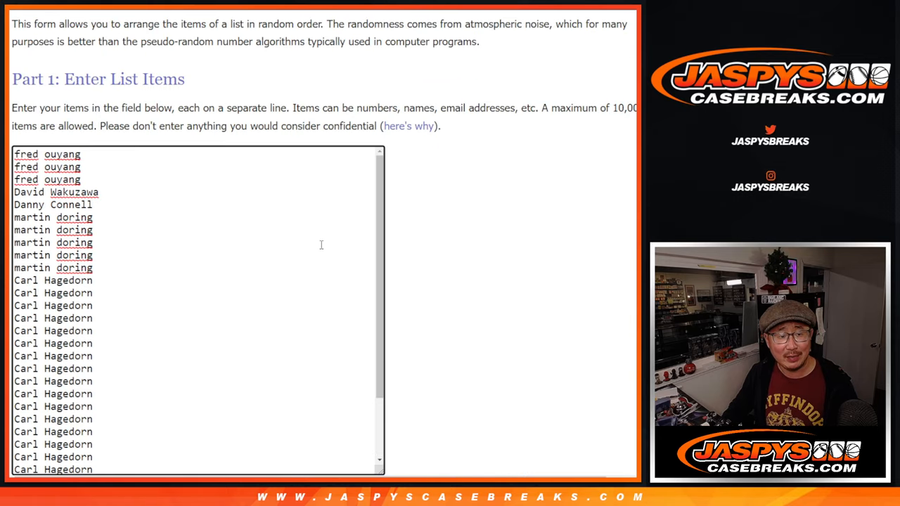
scroll(321, 245, down, 2)
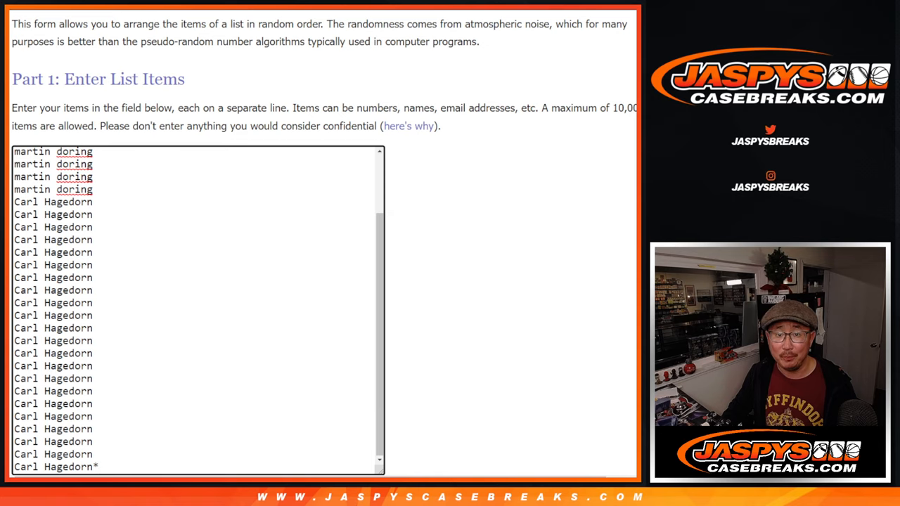
scroll(293, 378, up, 6)
scroll(299, 366, up, 2)
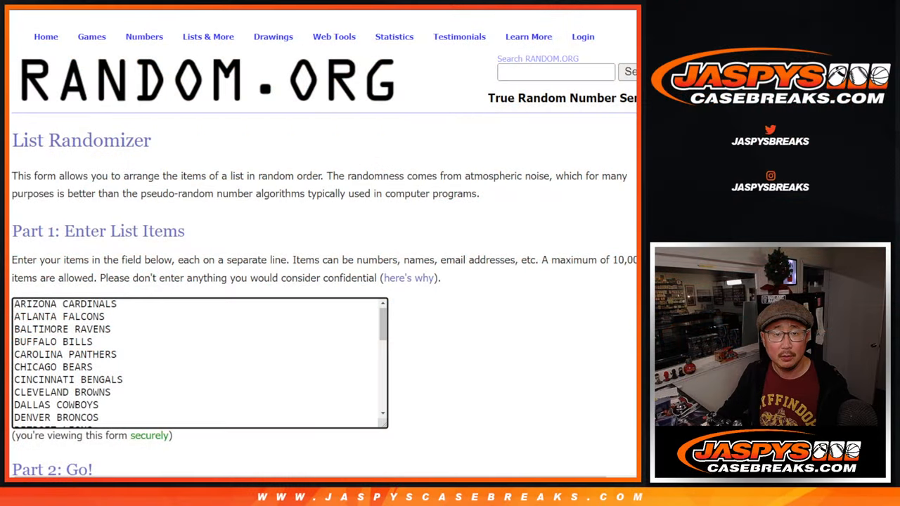
Replace the NFL team list in the randomizer field with the copied buyer names.
key(ctrl+a)
key(ctrl+v)
scroll(432, 217, down, 3)
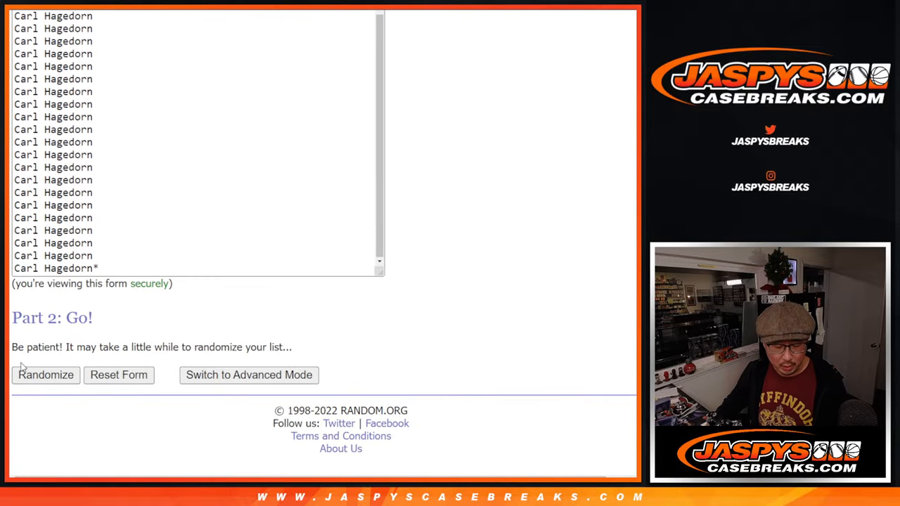
Randomize the 32 buyer names six times in a row.
click(22, 370)
scroll(21, 366, down, 5)
click(21, 376)
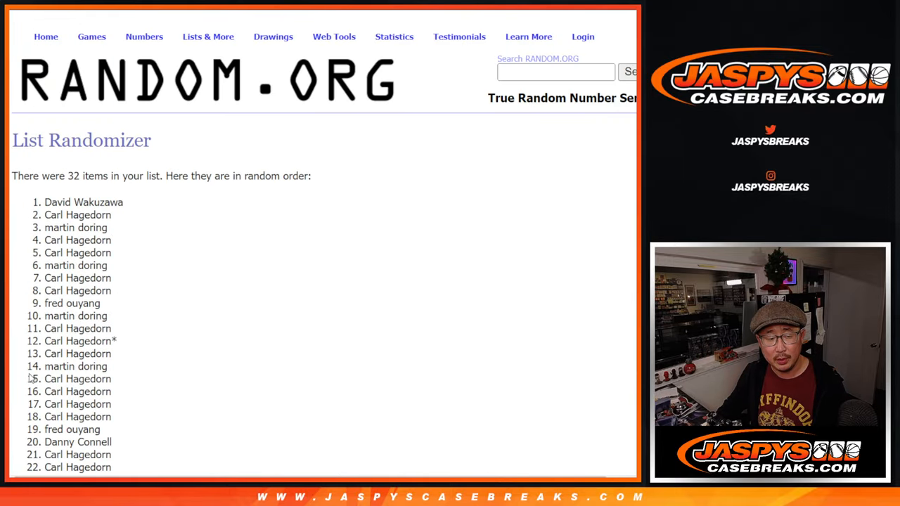
scroll(28, 373, down, 5)
click(30, 374)
scroll(30, 378, down, 5)
click(31, 377)
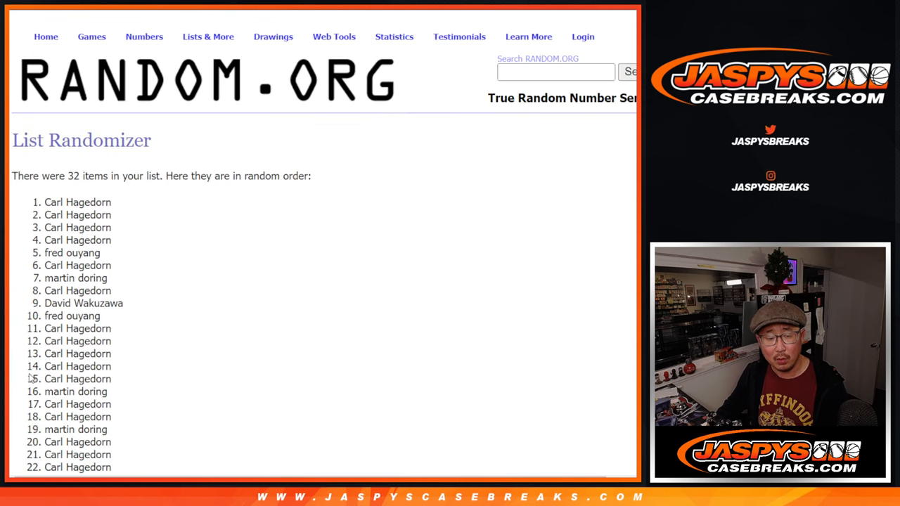
scroll(31, 376, down, 5)
click(32, 375)
scroll(32, 376, down, 5)
key(F5)
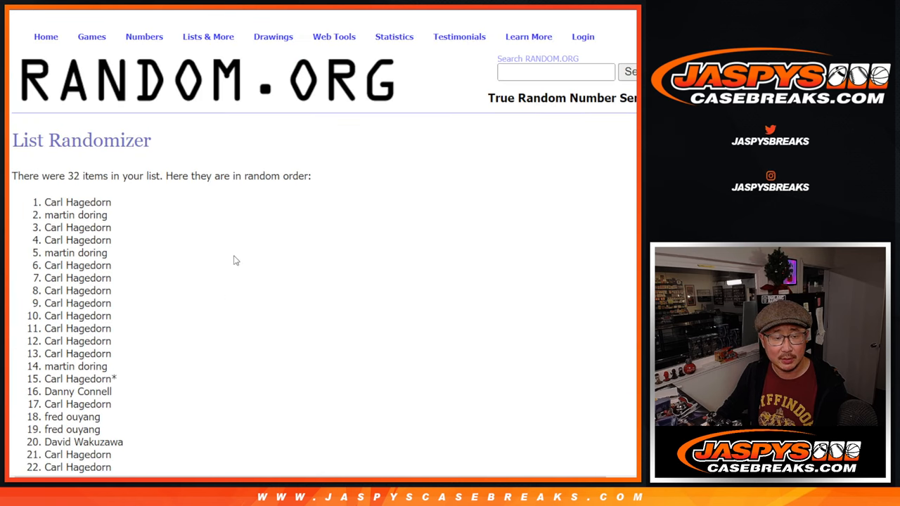
drag(44, 204, 132, 250)
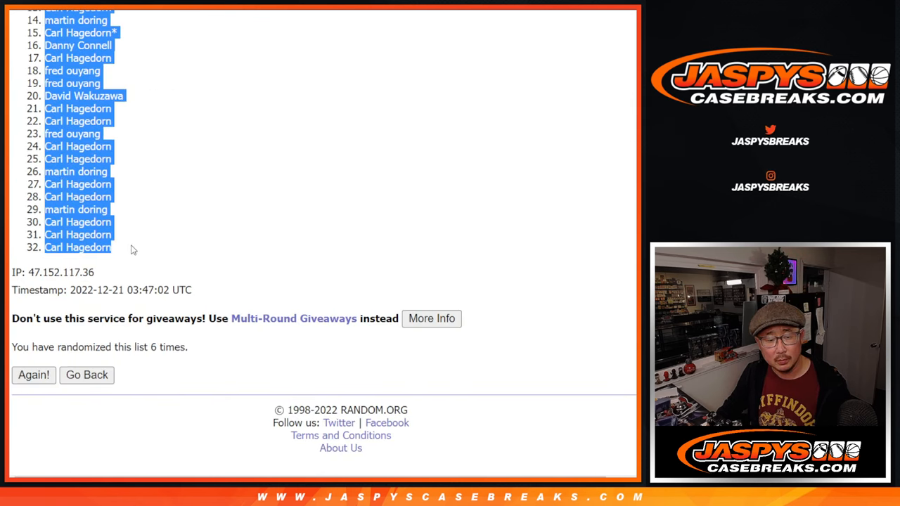
Copy the shuffled names into column A of the sheet and go back to the team-list form.
key(ctrl+c)
key(alt+Tab)
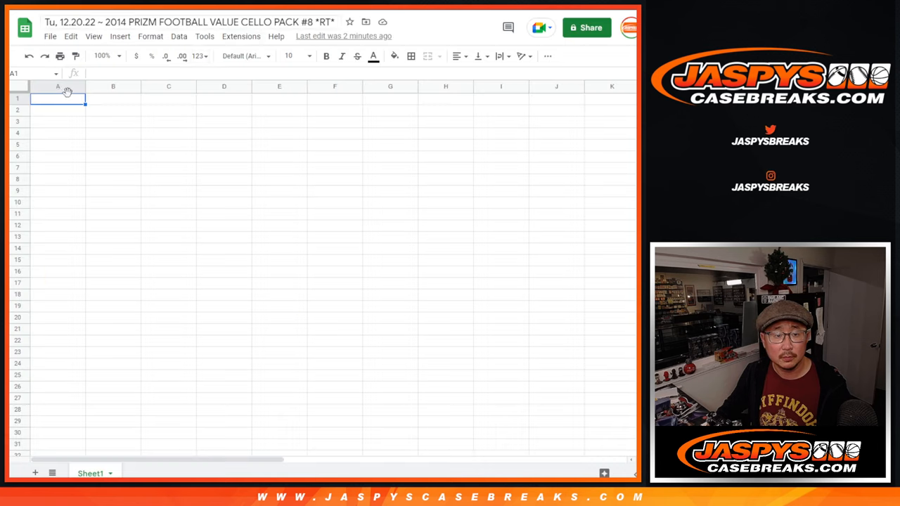
key(ctrl+v)
key(alt+Tab)
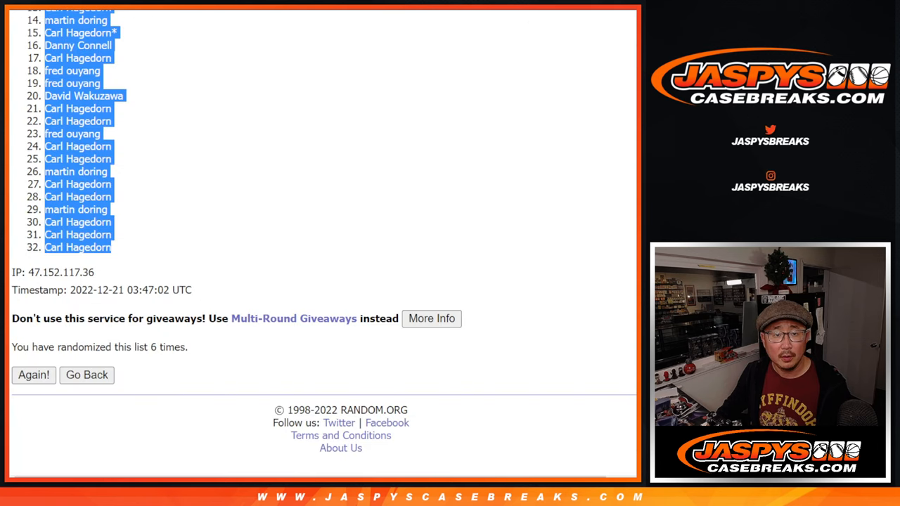
key(alt+Left)
scroll(470, 279, down, 2)
scroll(484, 284, down, 1)
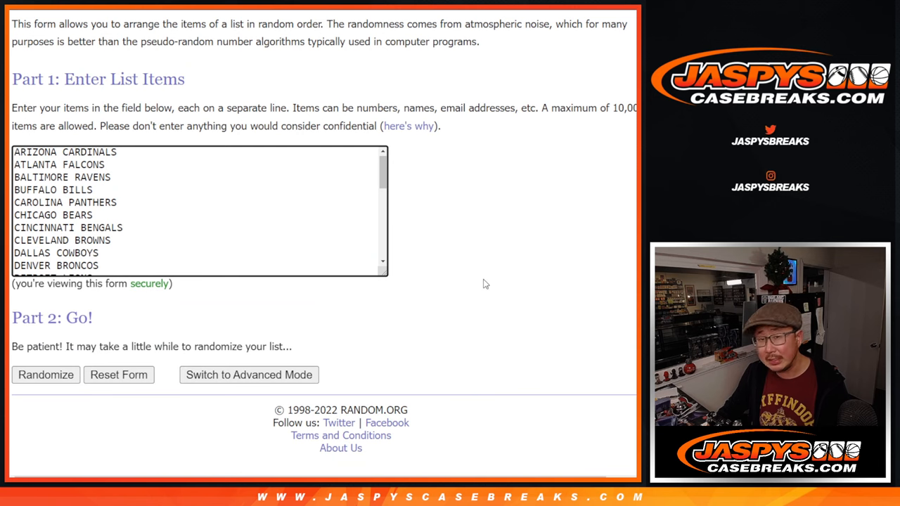
Randomize the 32 NFL teams six times in a row.
click(32, 377)
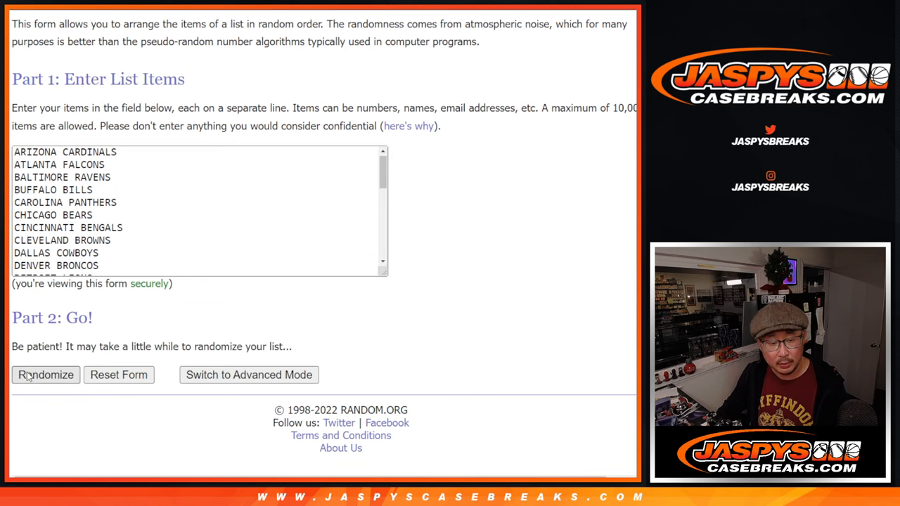
scroll(28, 376, down, 5)
click(28, 377)
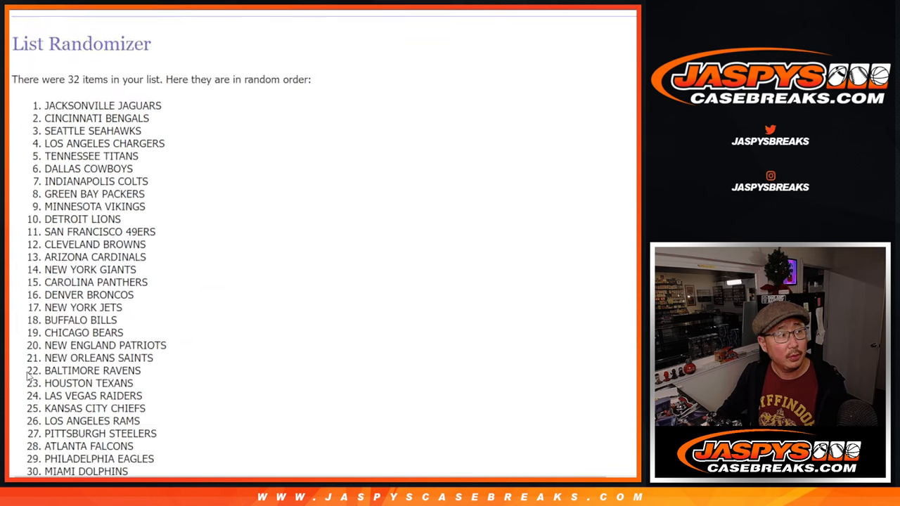
scroll(28, 377, down, 5)
click(28, 376)
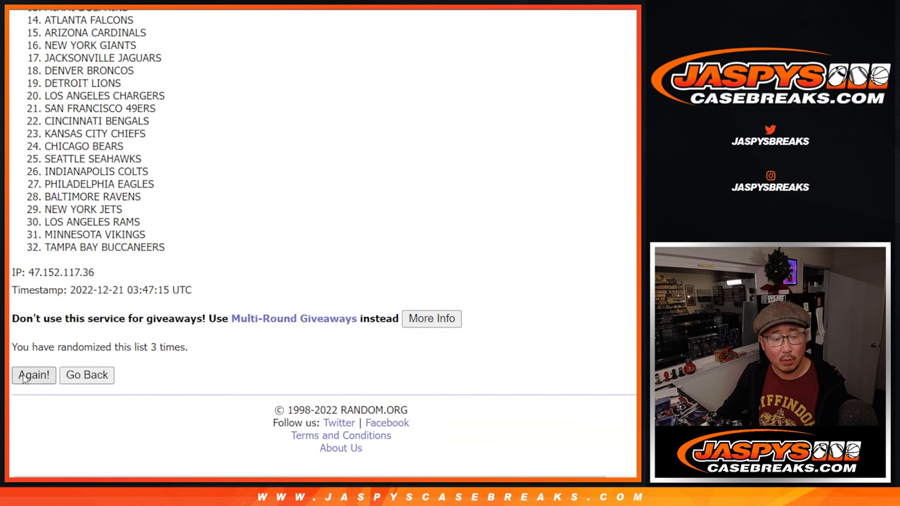
click(25, 378)
scroll(25, 378, down, 5)
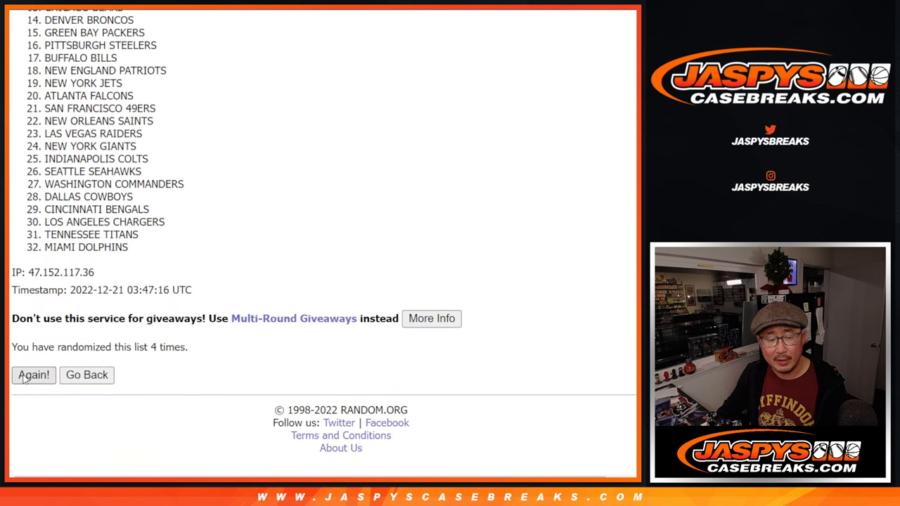
click(25, 378)
key(Return)
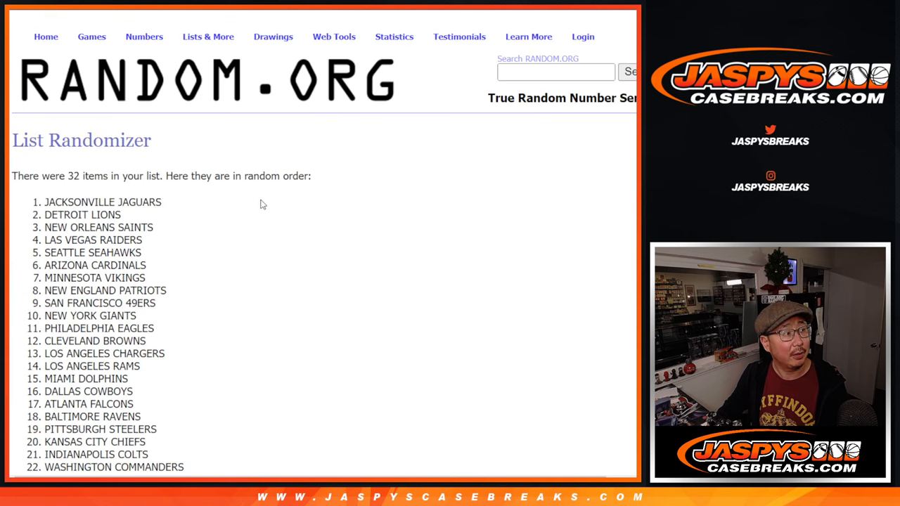
scroll(261, 204, down, 1)
scroll(261, 203, down, 5)
scroll(261, 204, up, 2)
scroll(261, 204, up, 2)
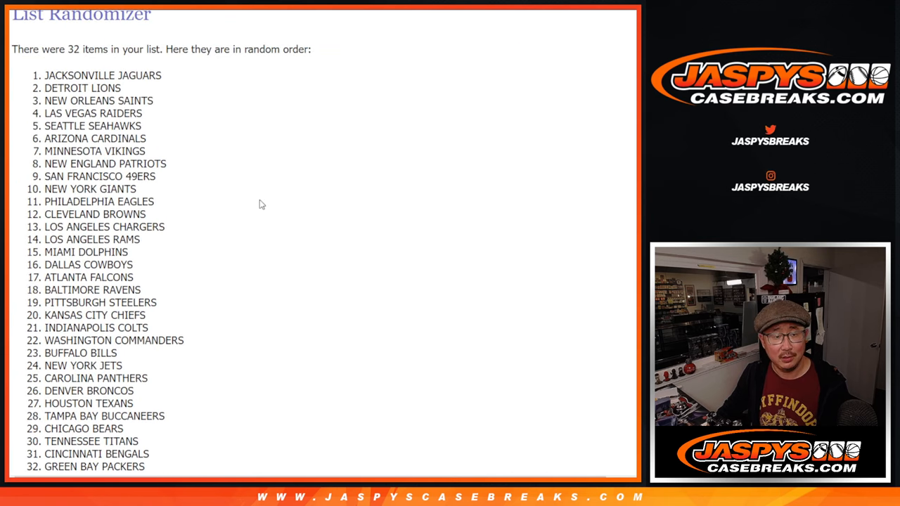
Copy the 32 shuffled team names and switch over to the spreadsheet.
drag(46, 72, 150, 246)
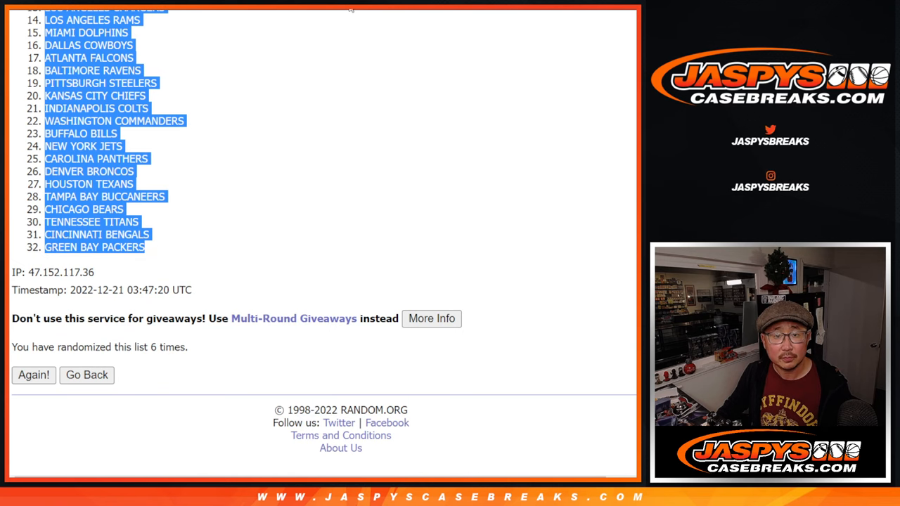
key(ctrl+c)
key(alt+Tab)
Paste the teams into column B and set the whole sheet to Spectral font, size 12.
key(ctrl+v)
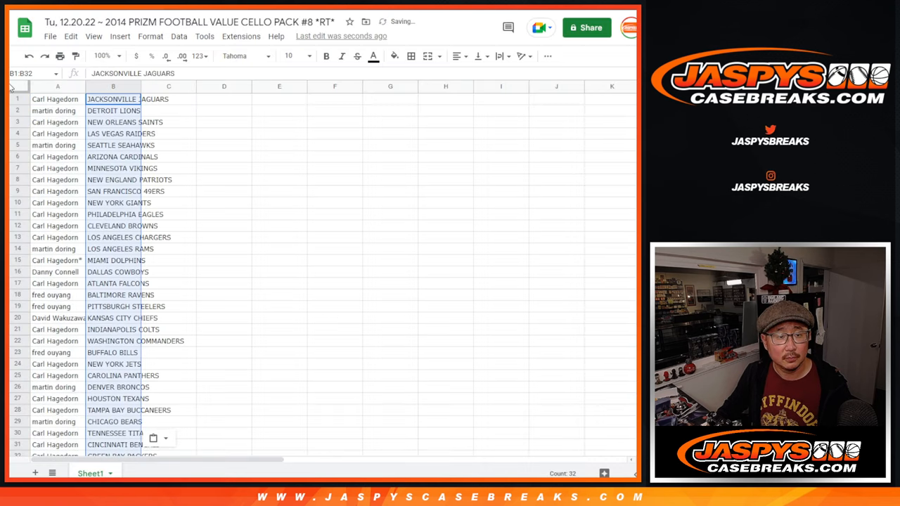
click(11, 86)
click(245, 56)
click(252, 164)
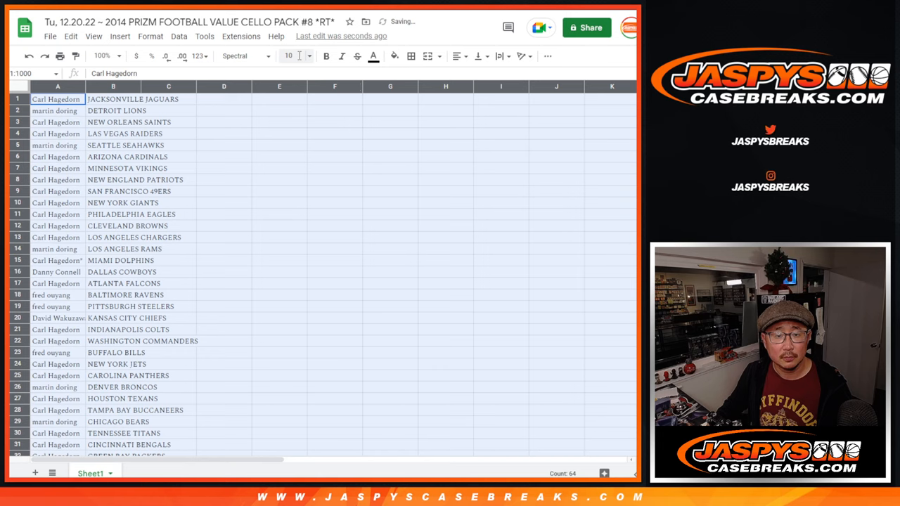
click(295, 56)
click(290, 183)
Fit column A to its names and mark all 32 name–team pairs, zooming so every row fits.
click(119, 56)
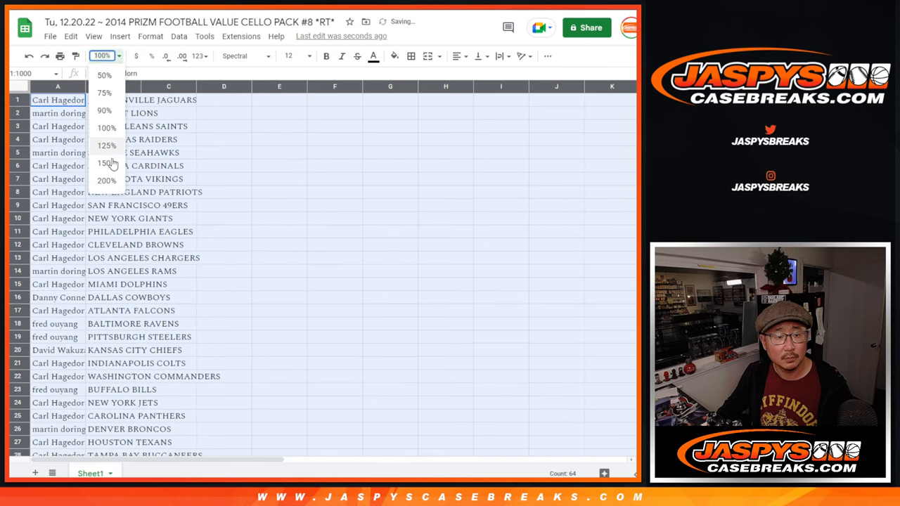
click(106, 163)
double_click(123, 86)
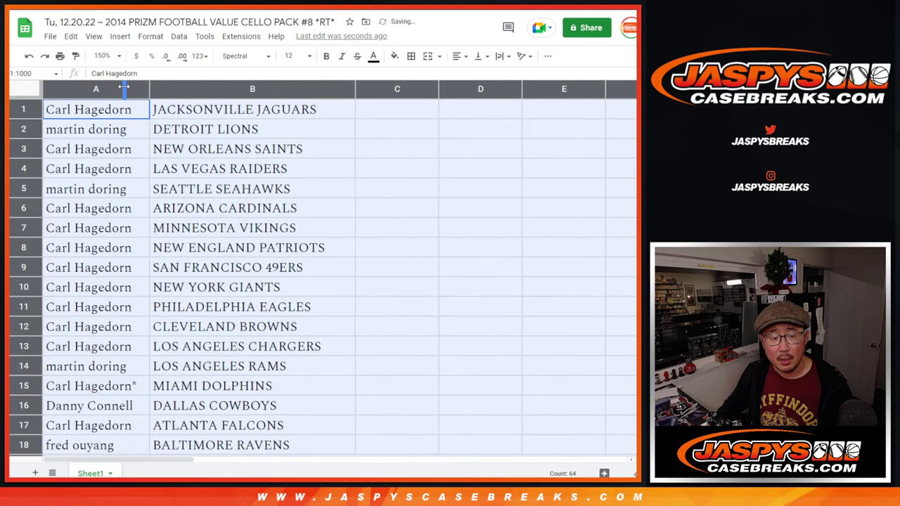
shift+click(206, 391)
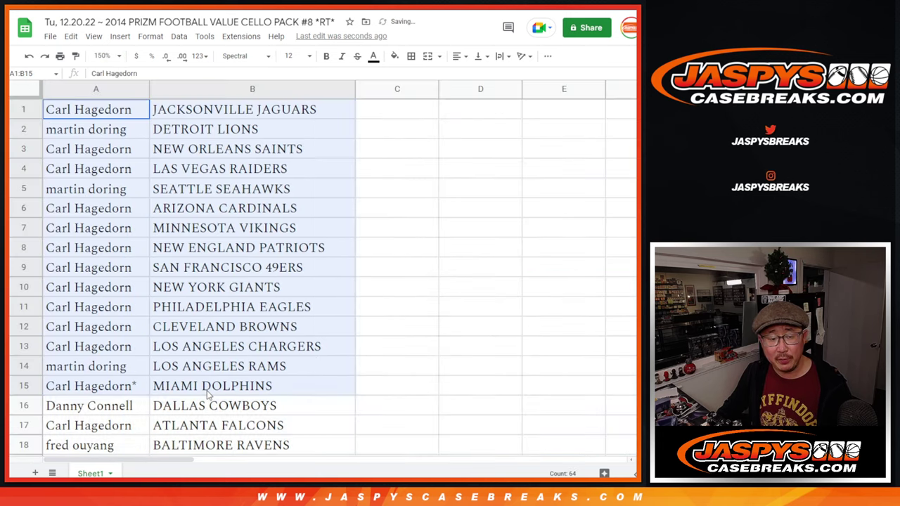
shift+click(245, 412)
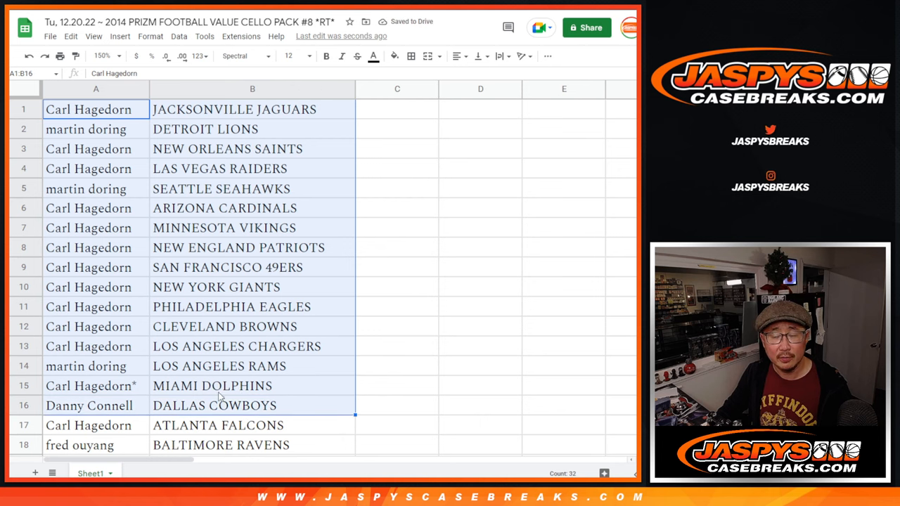
scroll(219, 397, down, 2)
scroll(219, 397, down, 2)
scroll(178, 292, down, 1)
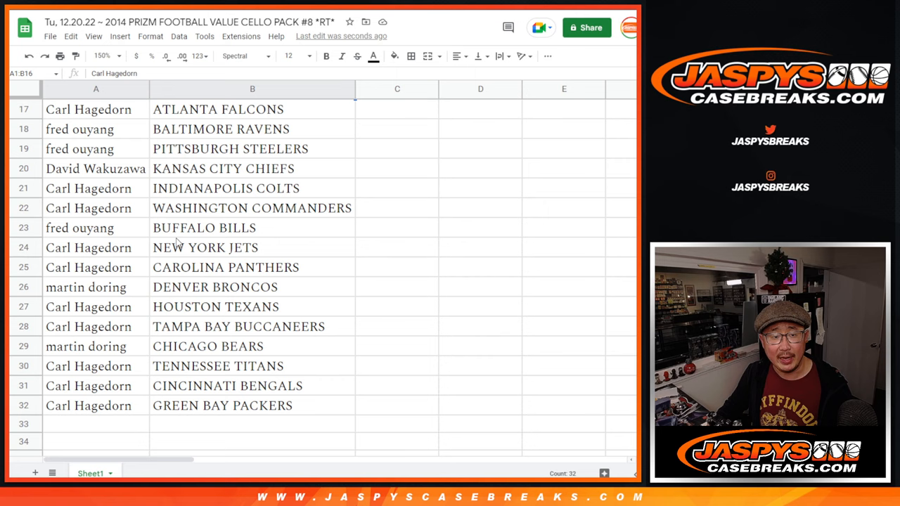
scroll(179, 239, up, 1)
click(141, 155)
scroll(273, 283, down, 1)
shift+click(261, 407)
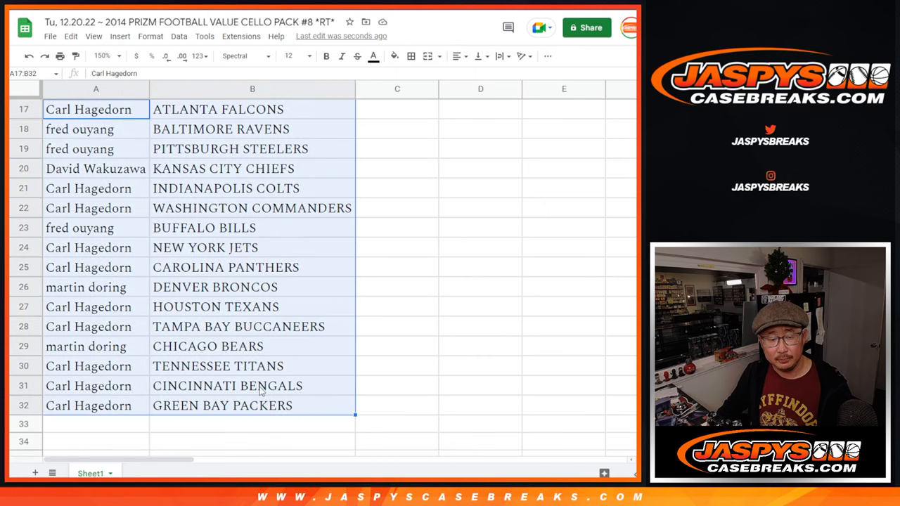
scroll(284, 364, up, 3)
scroll(287, 276, up, 2)
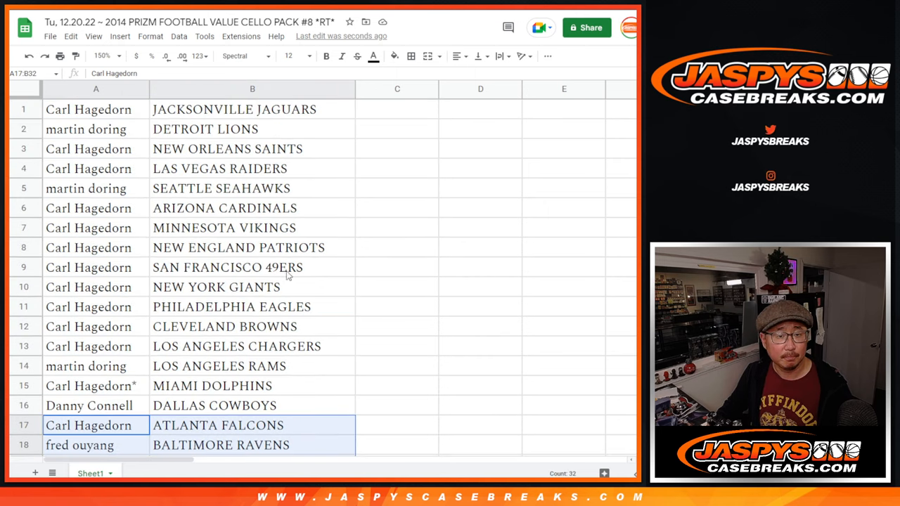
click(105, 56)
text(85)
key(Return)
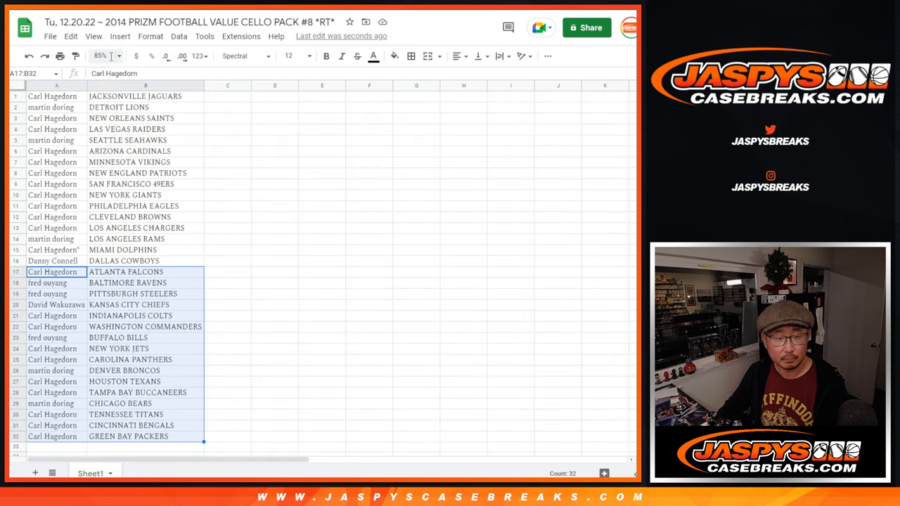
Sort the table alphabetically by team and put borders around every cell.
right_click(130, 85)
click(175, 288)
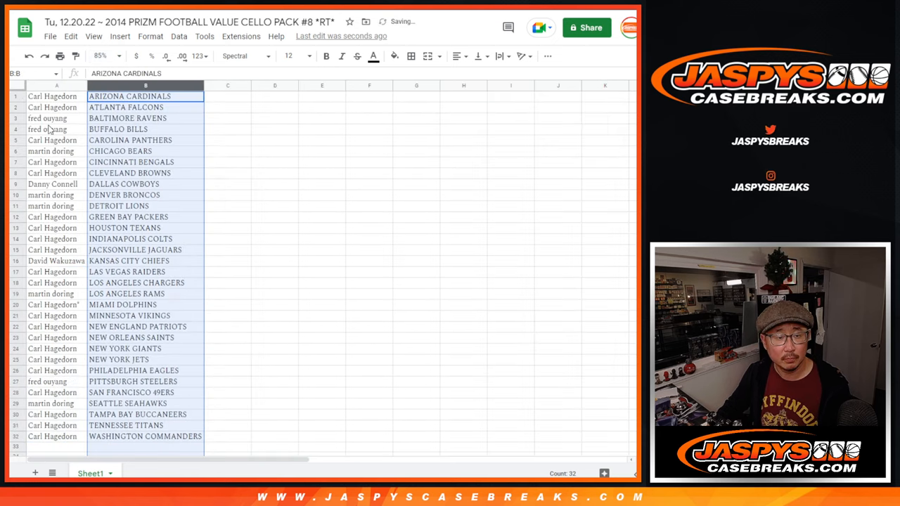
click(413, 58)
click(415, 79)
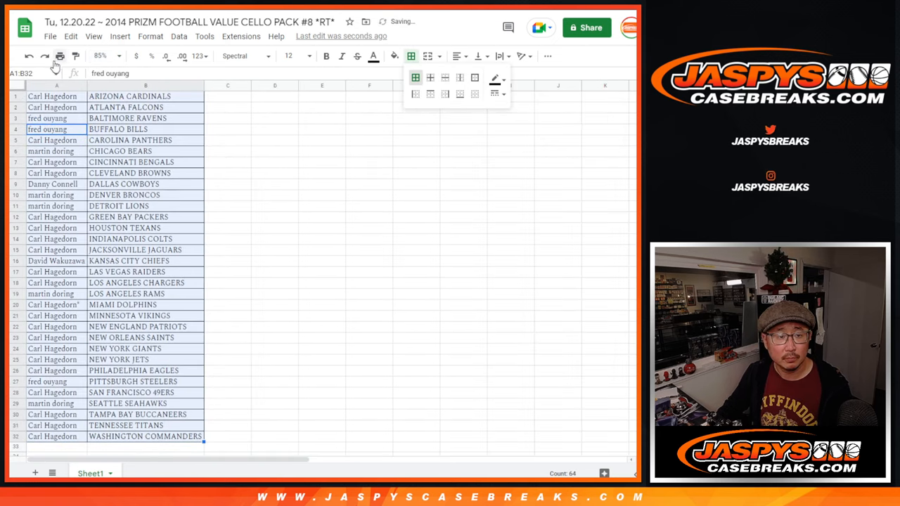
click(60, 55)
Print the sorted table in portrait orientation with header and footer options set.
click(574, 169)
click(556, 334)
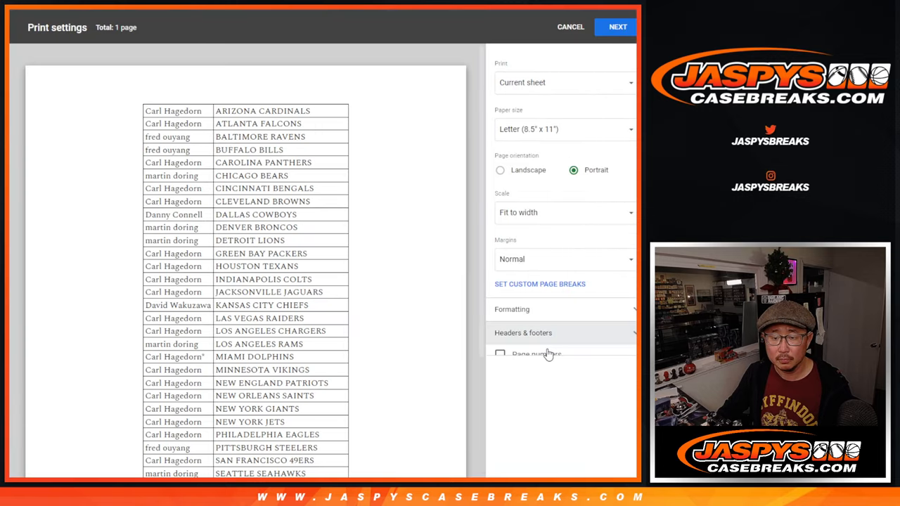
click(617, 28)
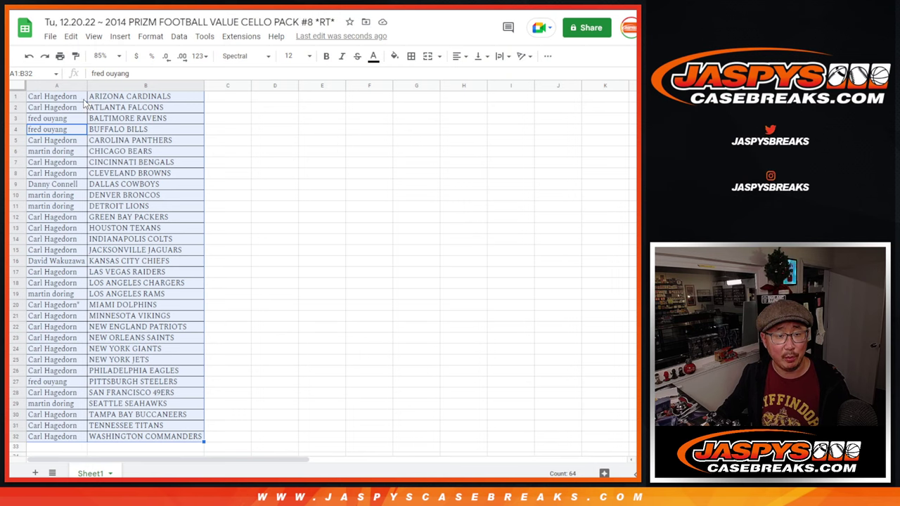
Copy the 32 buyer names from column A of the sheet.
click(82, 102)
scroll(82, 211, down, 5)
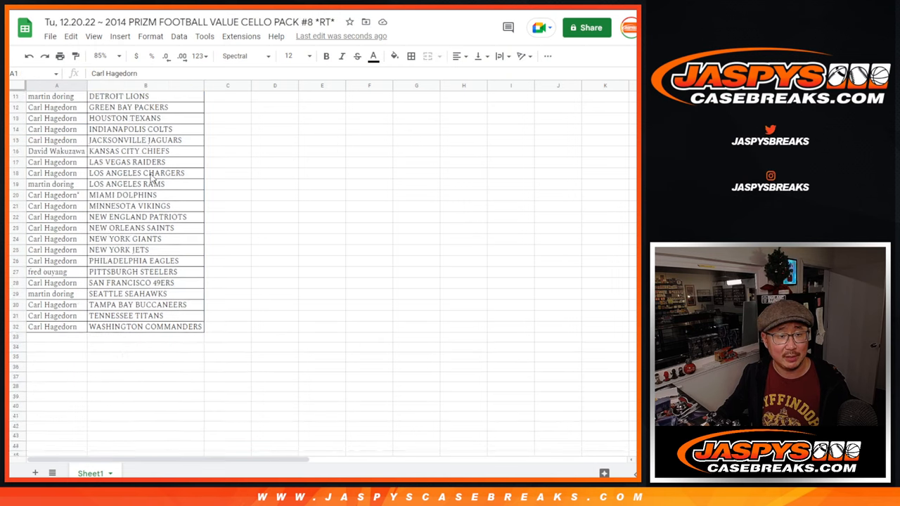
shift+click(81, 284)
key(ctrl+c)
scroll(210, 211, up, 5)
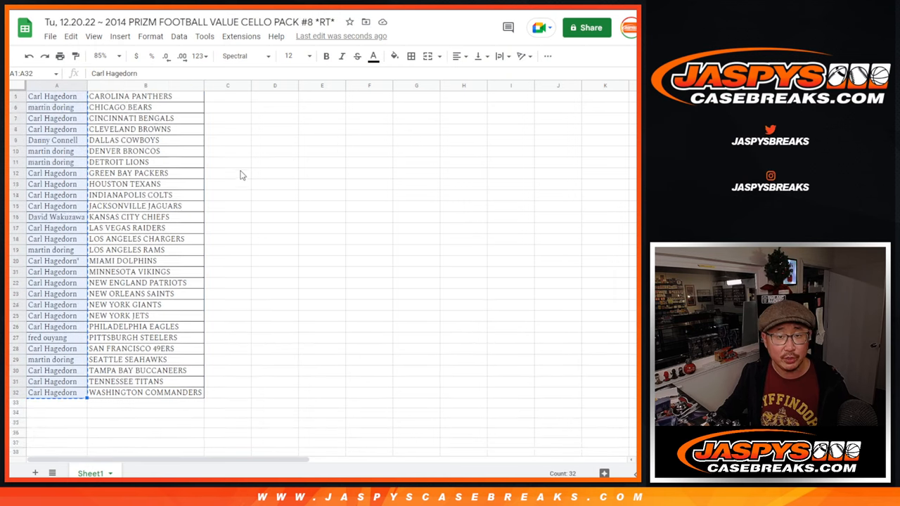
Paste the buyer names into the RANDOM.ORG list entry box.
key(ctrl+Tab)
click(325, 355)
key(ctrl+v)
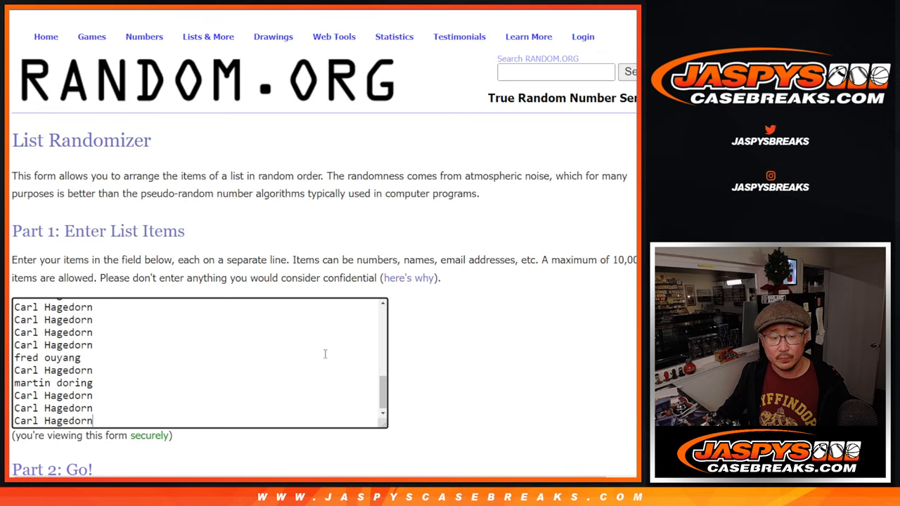
scroll(325, 355, up, 5)
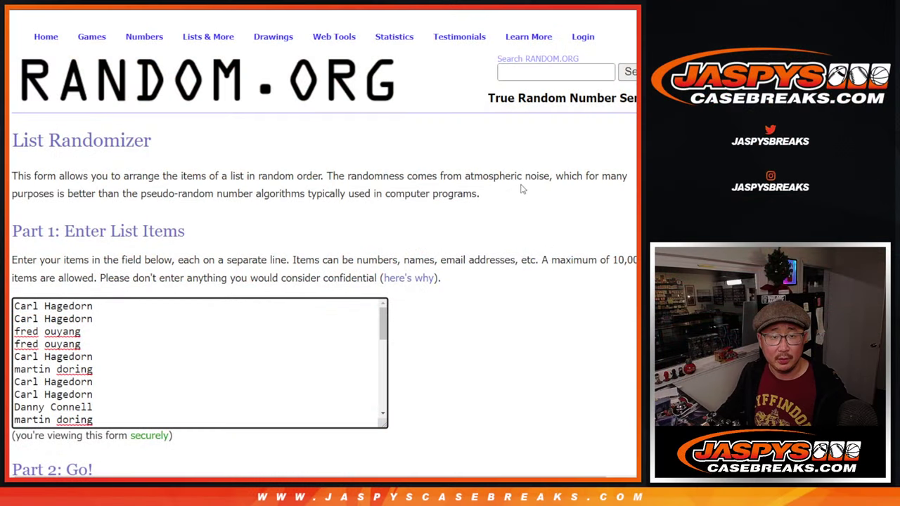
scroll(522, 186, down, 1)
scroll(523, 186, down, 3)
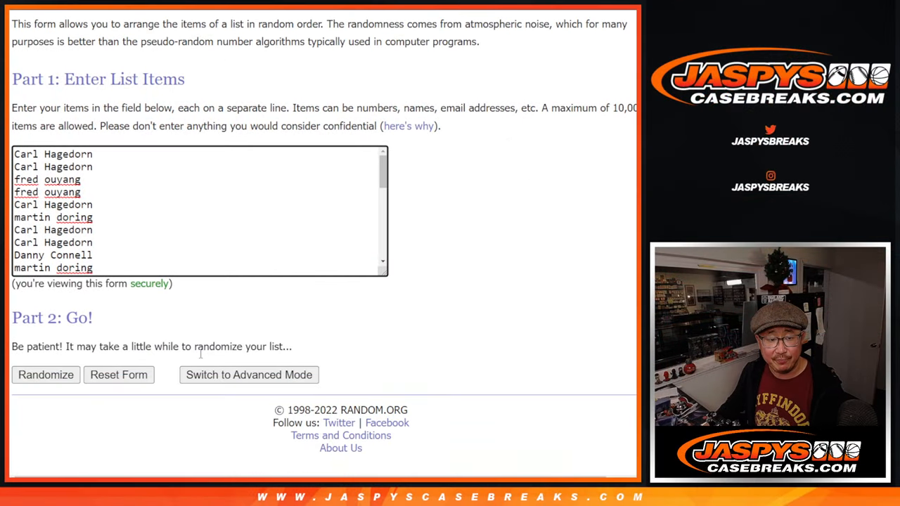
Randomize the buyer names repeatedly until shuffled six times.
click(27, 371)
click(33, 375)
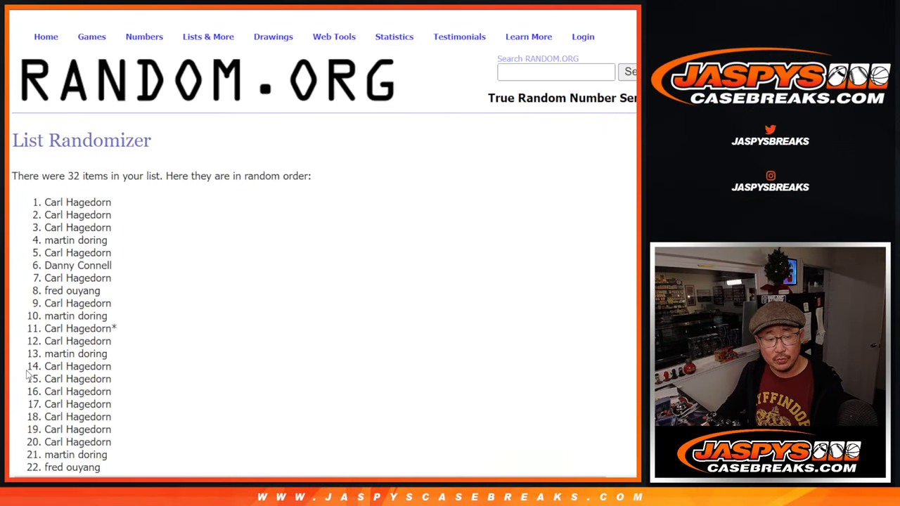
click(27, 375)
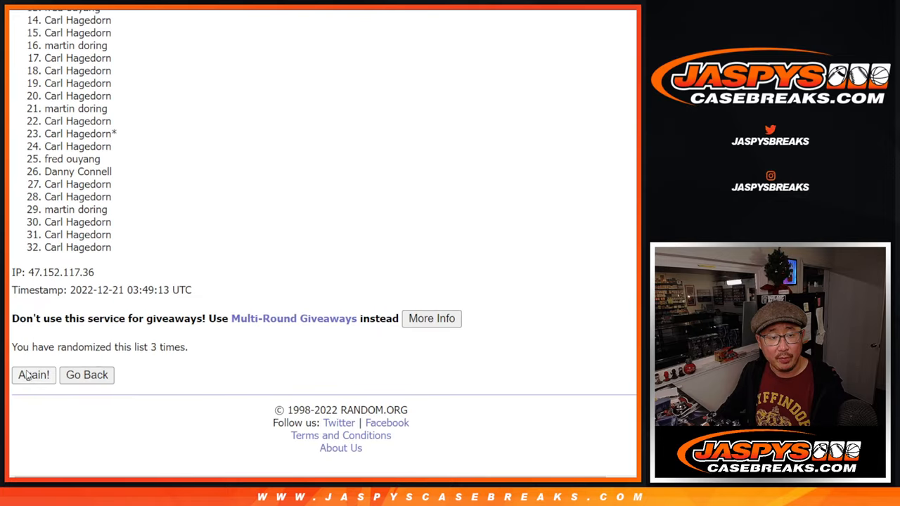
click(27, 375)
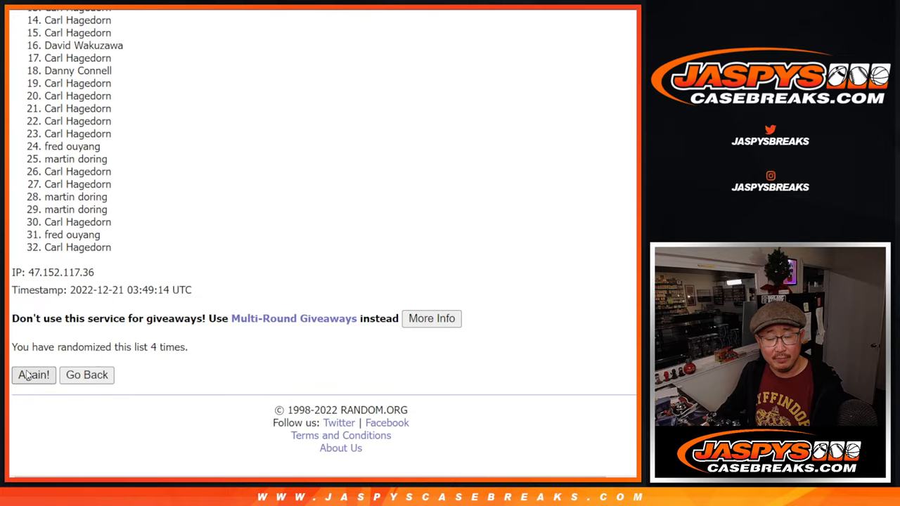
click(27, 375)
click(27, 375)
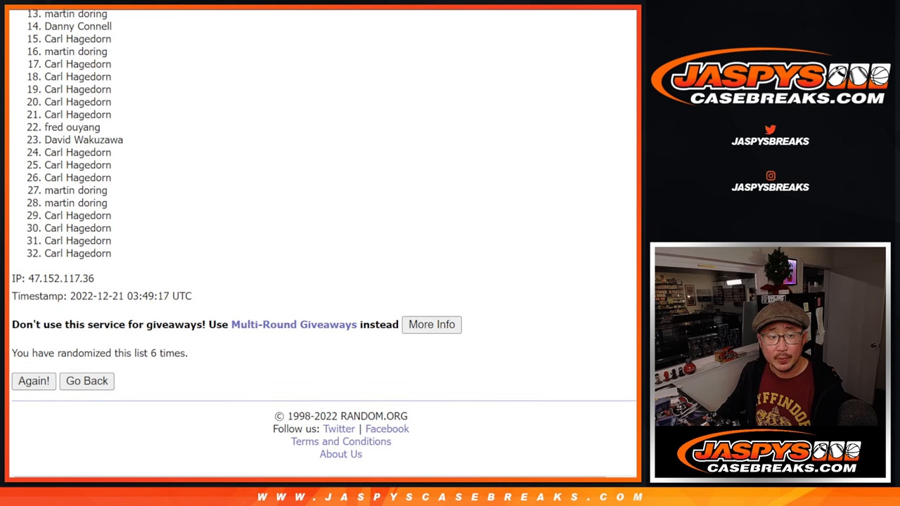
scroll(323, 232, up, 1)
scroll(323, 232, up, 1)
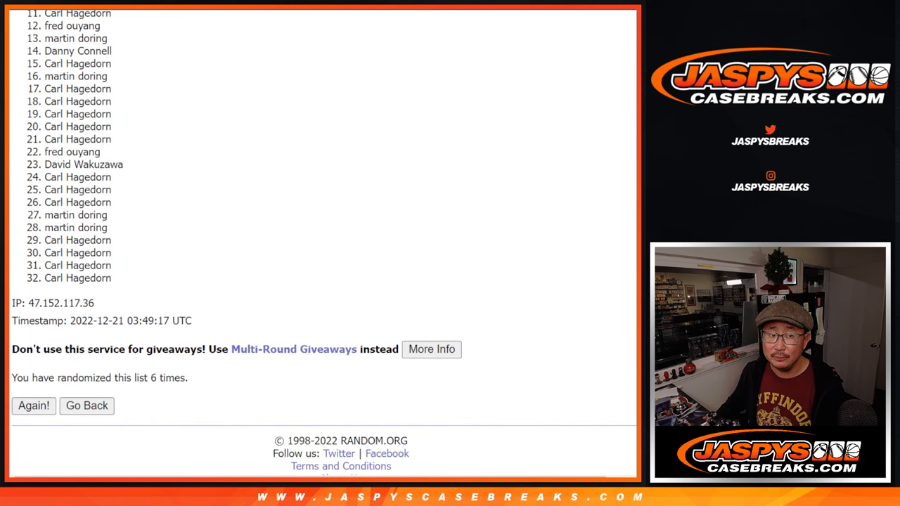
scroll(324, 232, up, 1)
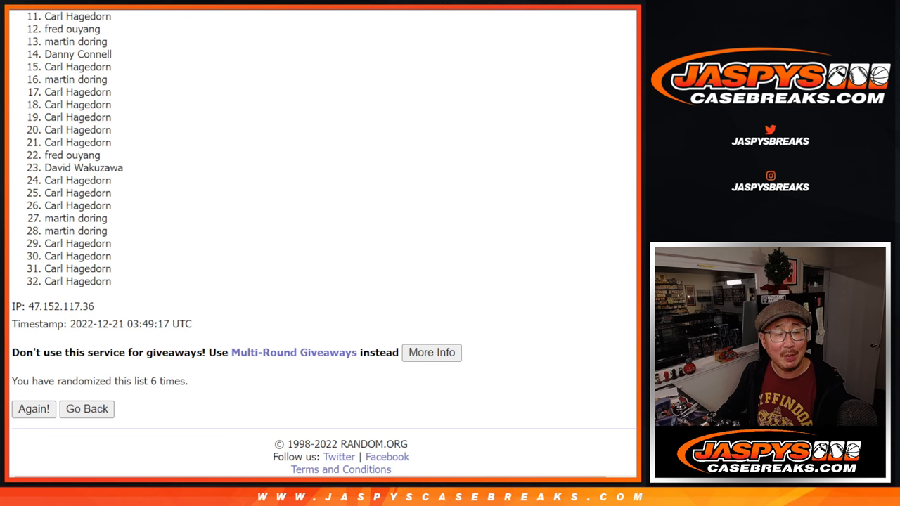
scroll(324, 242, up, 2)
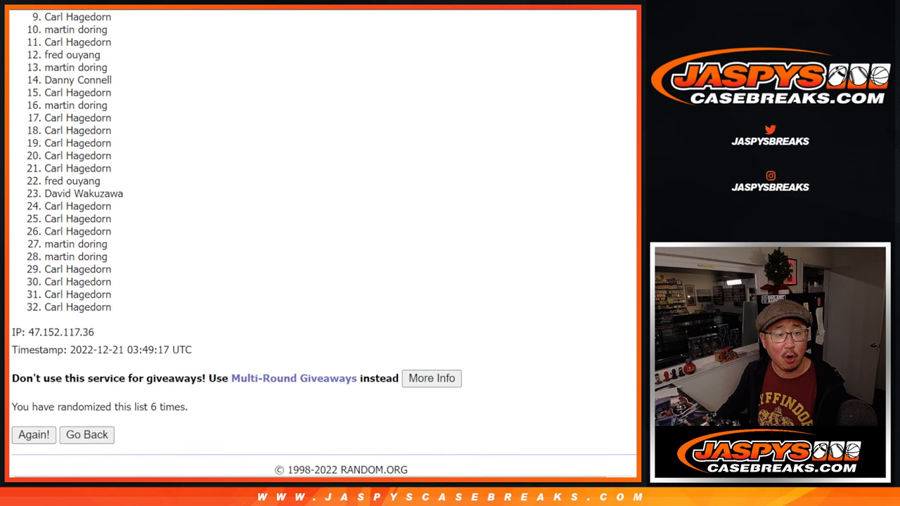
scroll(324, 242, up, 1)
scroll(324, 242, up, 2)
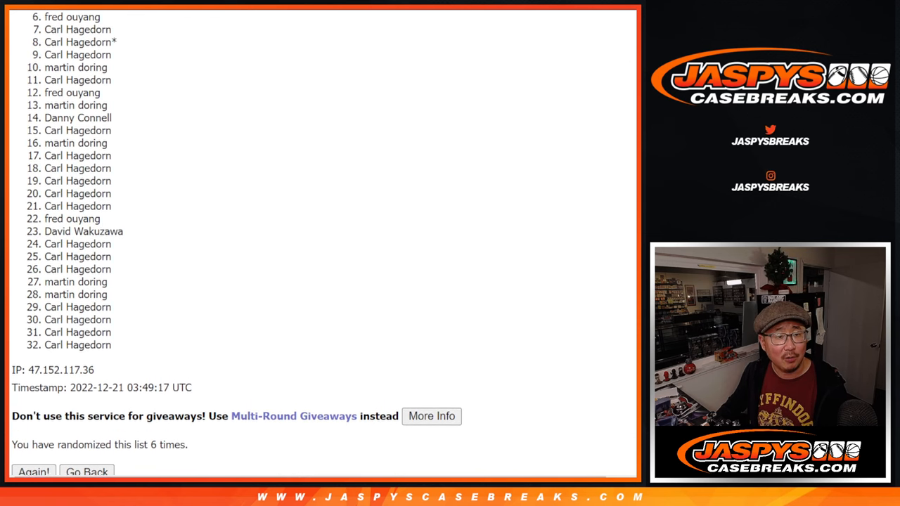
scroll(324, 240, up, 1)
scroll(325, 240, up, 1)
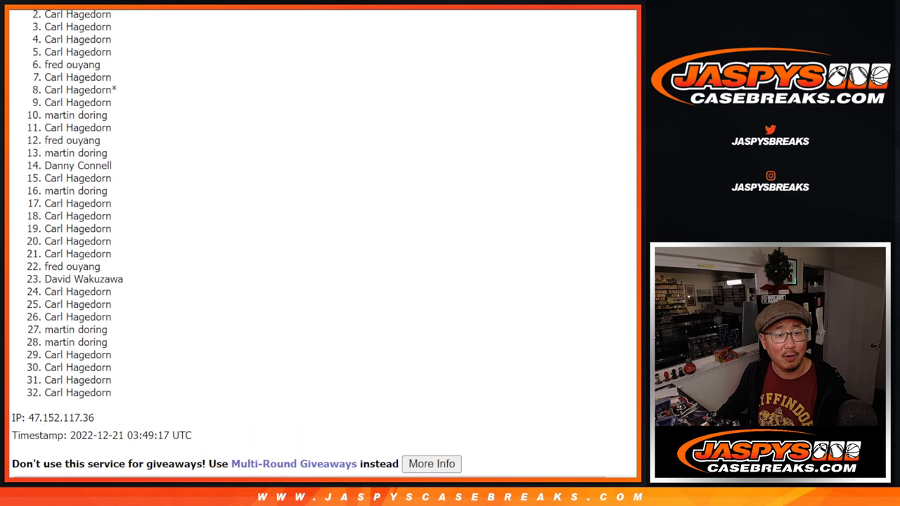
scroll(325, 241, up, 1)
drag(45, 21, 127, 132)
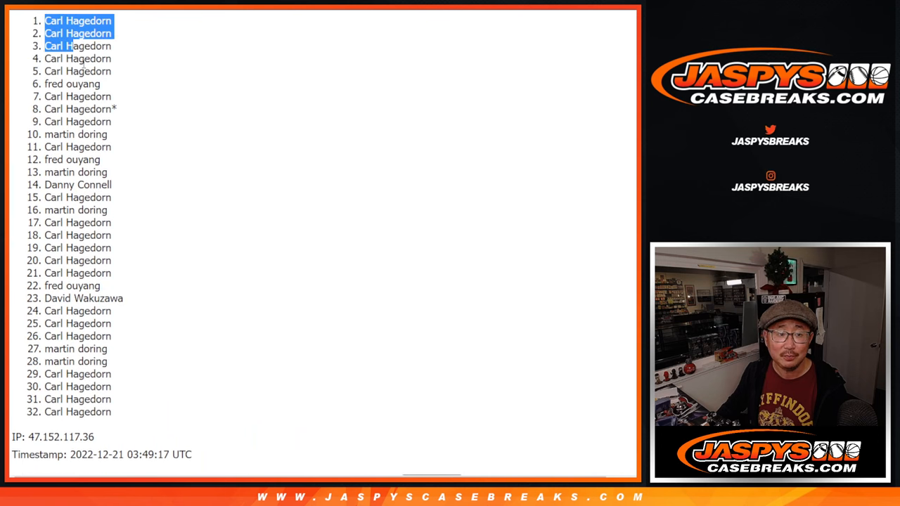
scroll(345, 249, down, 2)
scroll(345, 249, up, 1)
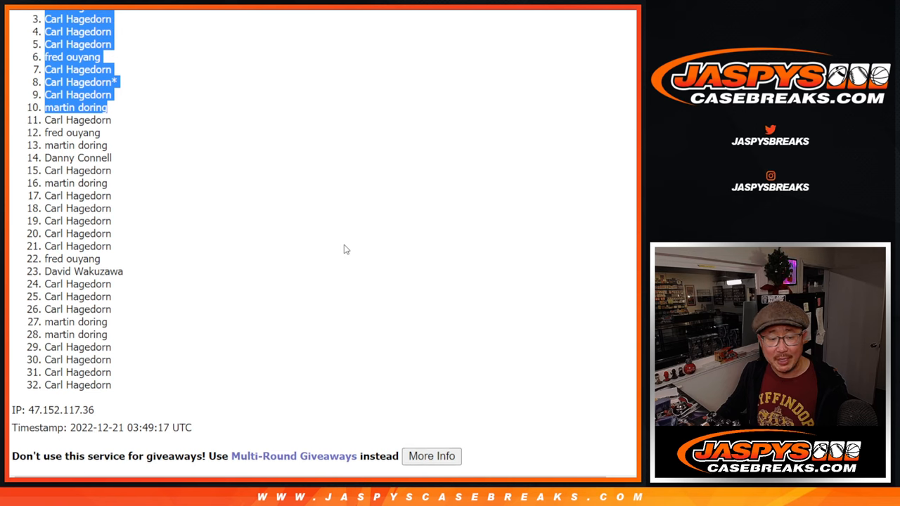
scroll(344, 246, up, 1)
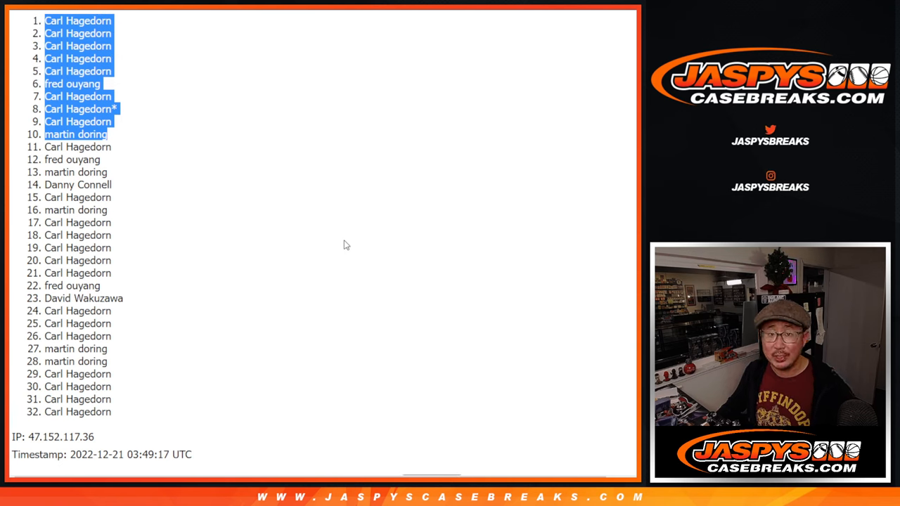